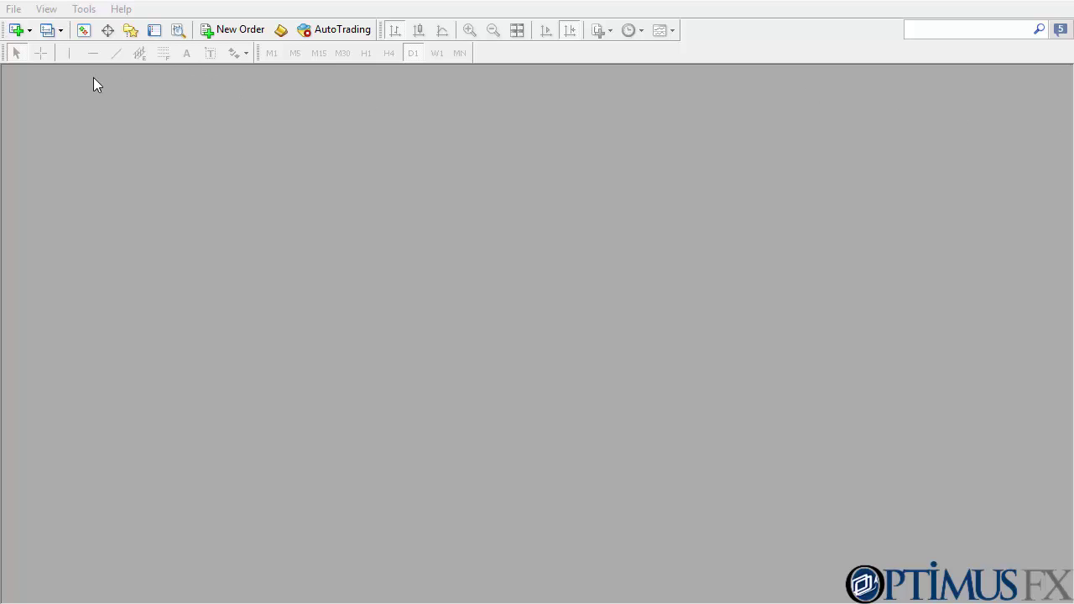
# Open a new GBPUSD daily bar chart and switch its grid lines off.
pyautogui.click(14, 10)
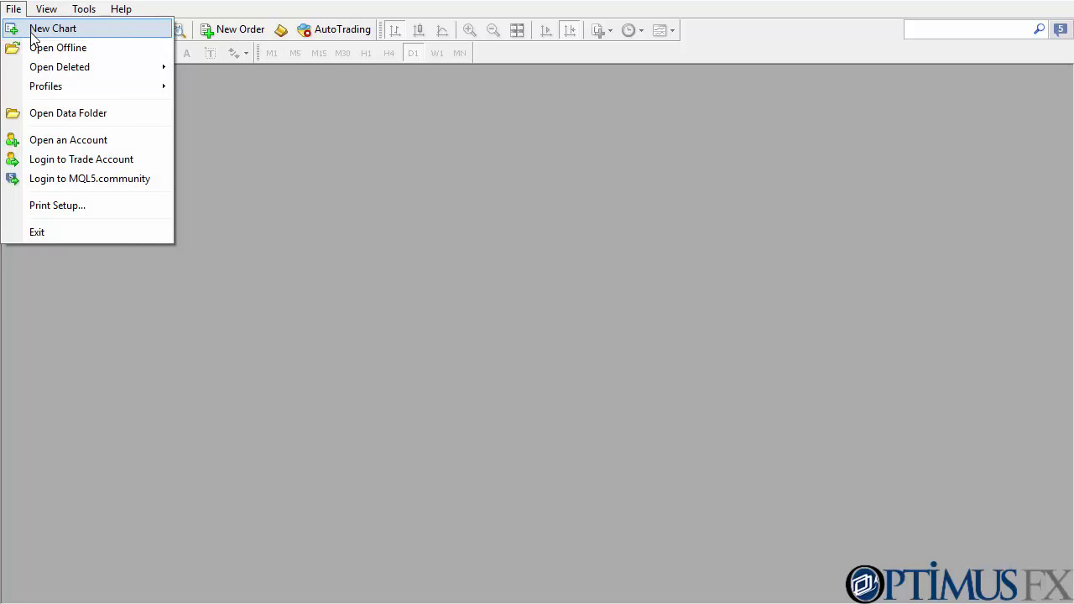
pyautogui.click(32, 29)
pyautogui.click(84, 65)
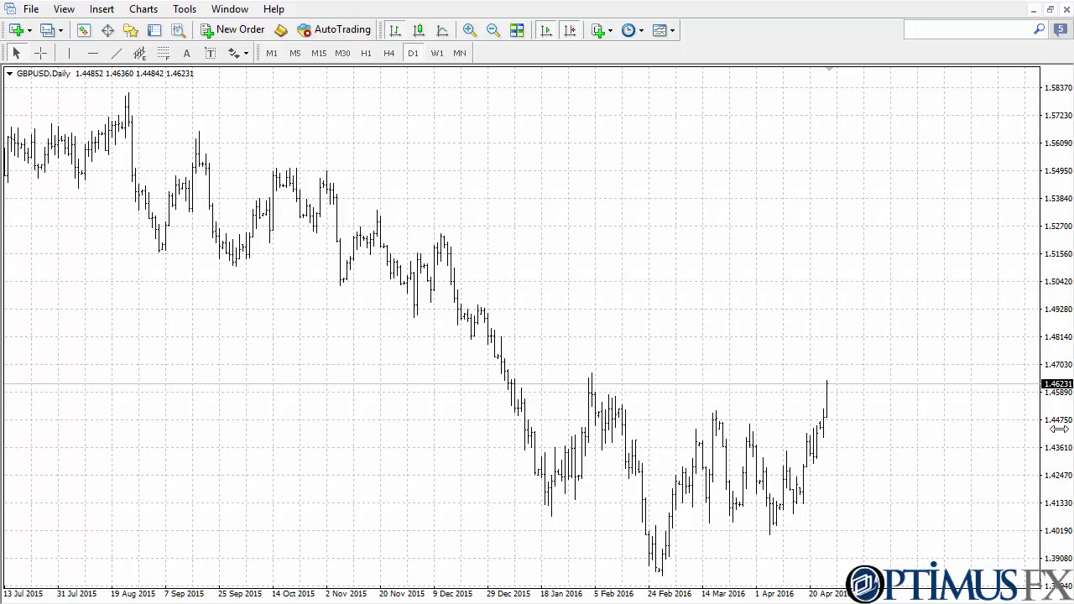
pyautogui.rightClick(741, 198)
pyautogui.click(809, 383)
pyautogui.rightClick(593, 167)
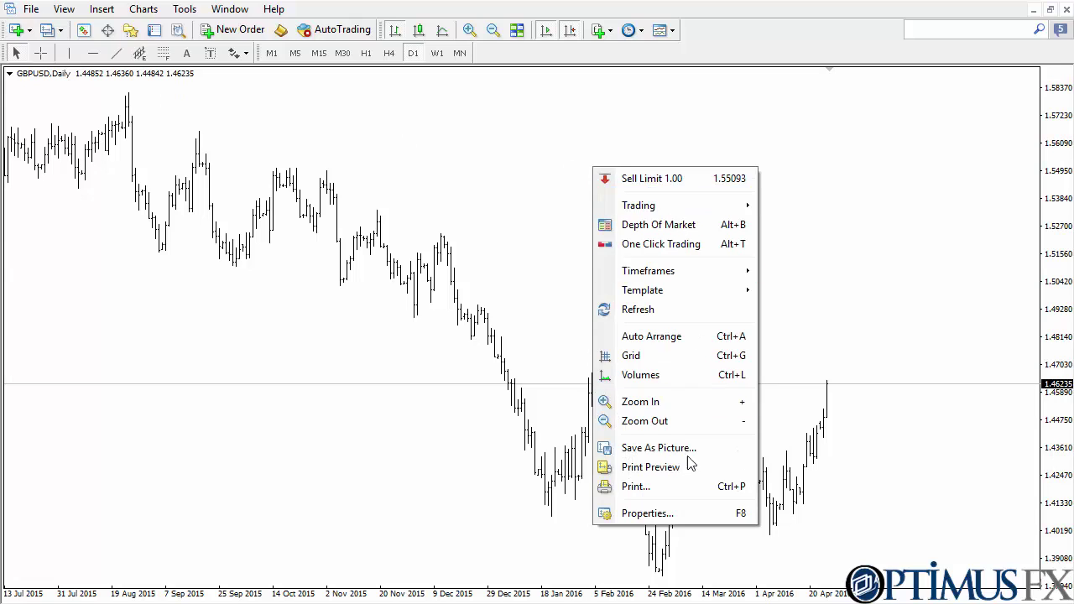
pyautogui.click(647, 514)
pyautogui.click(362, 179)
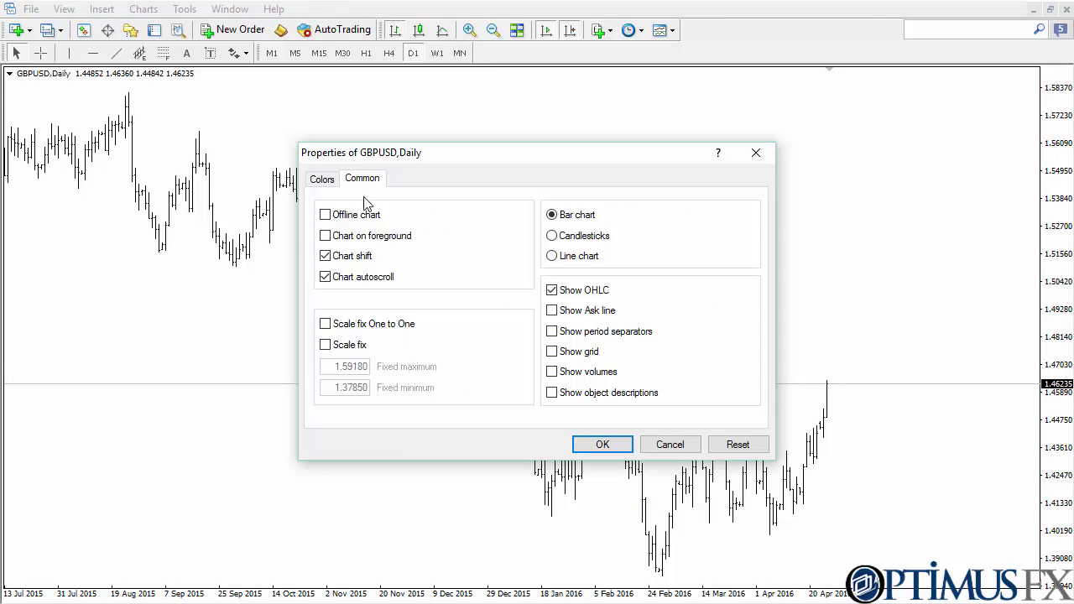
pyautogui.click(592, 445)
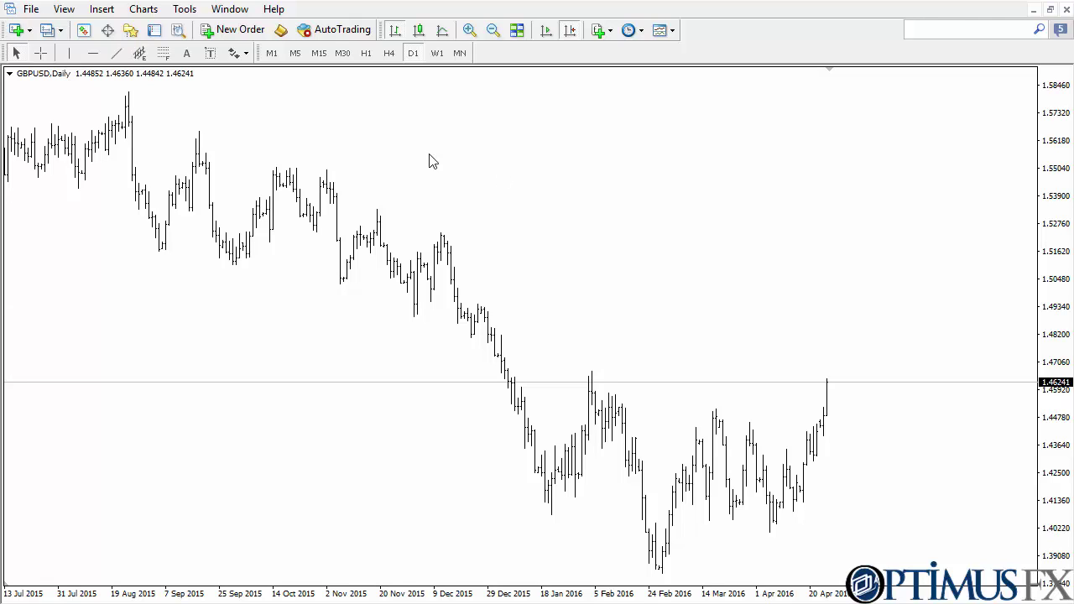
# Add a red 50-period exponential Moving Average indicator to the GBPUSD chart.
pyautogui.click(97, 10)
pyautogui.moveTo(167, 35)
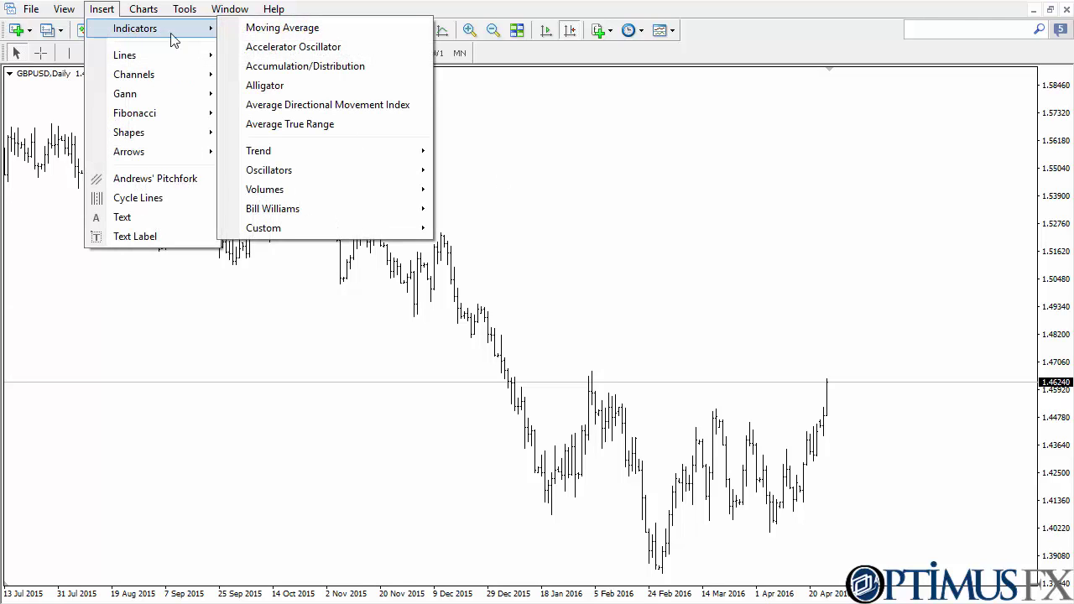
pyautogui.click(285, 28)
pyautogui.click(562, 392)
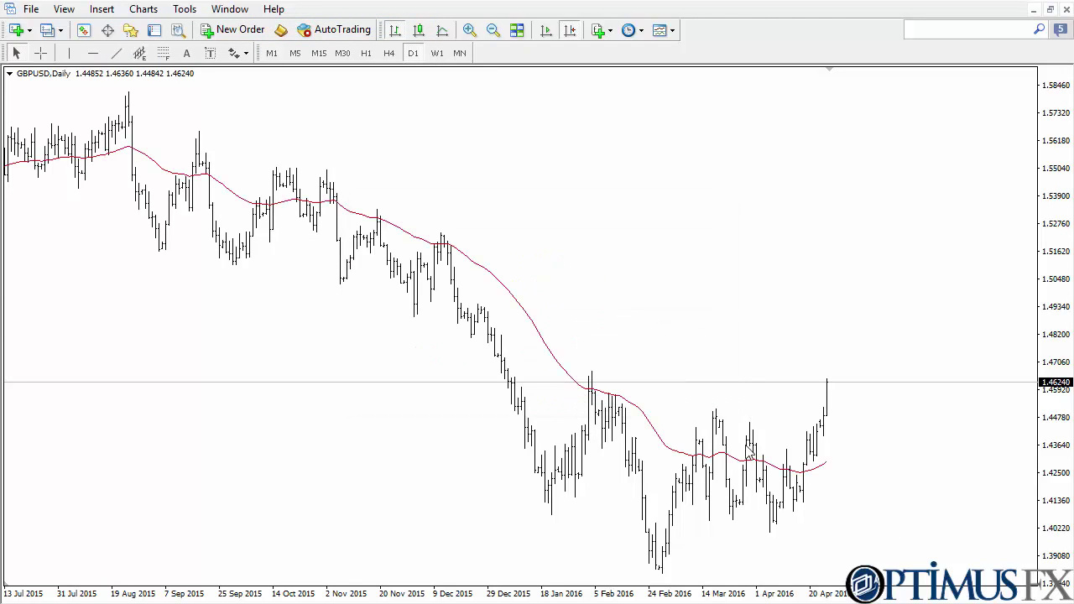
pyautogui.click(102, 11)
# Add a second Moving Average with period 100, exponential method and a blue line.
pyautogui.moveTo(155, 30)
pyautogui.click(243, 31)
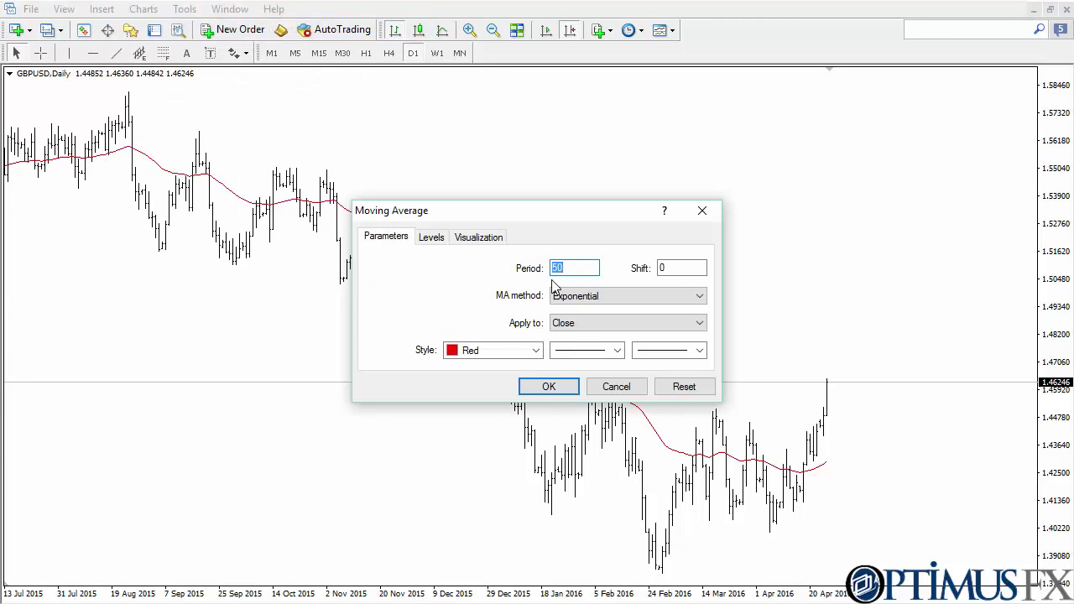
pyautogui.click(536, 351)
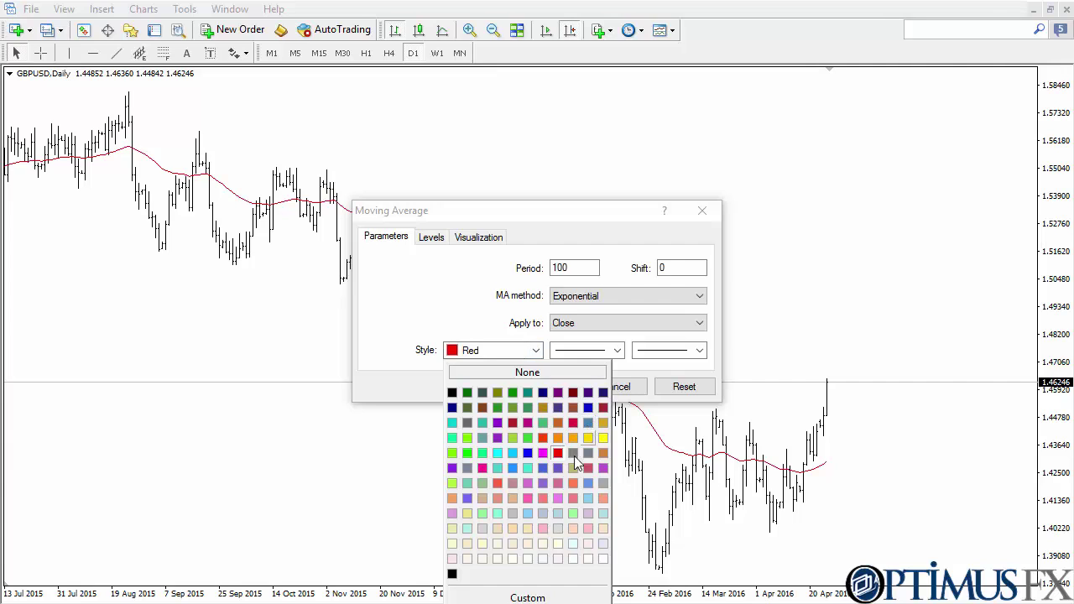
pyautogui.click(529, 455)
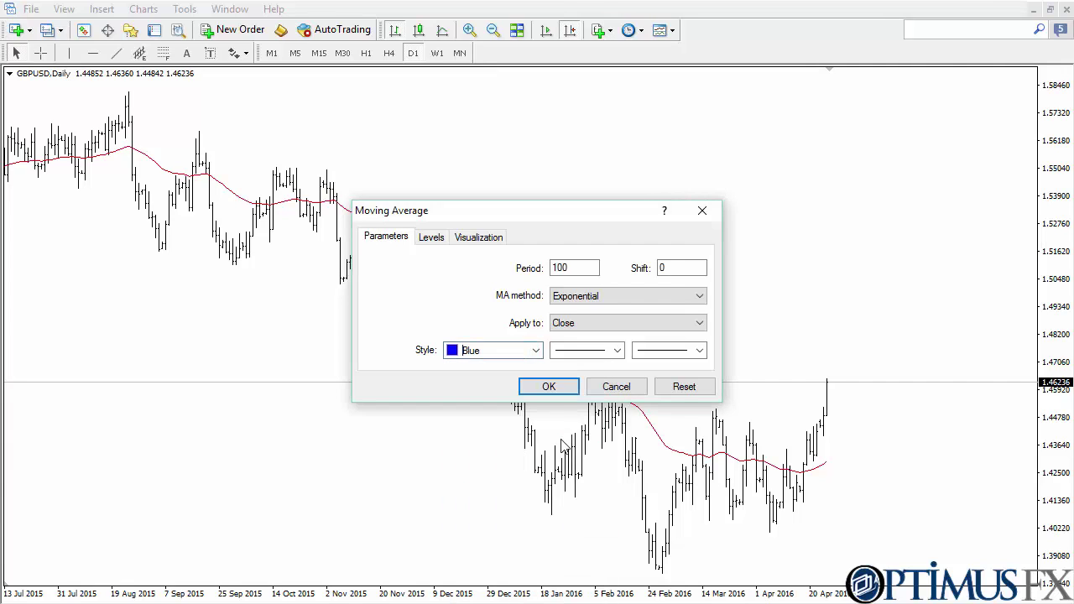
pyautogui.click(549, 388)
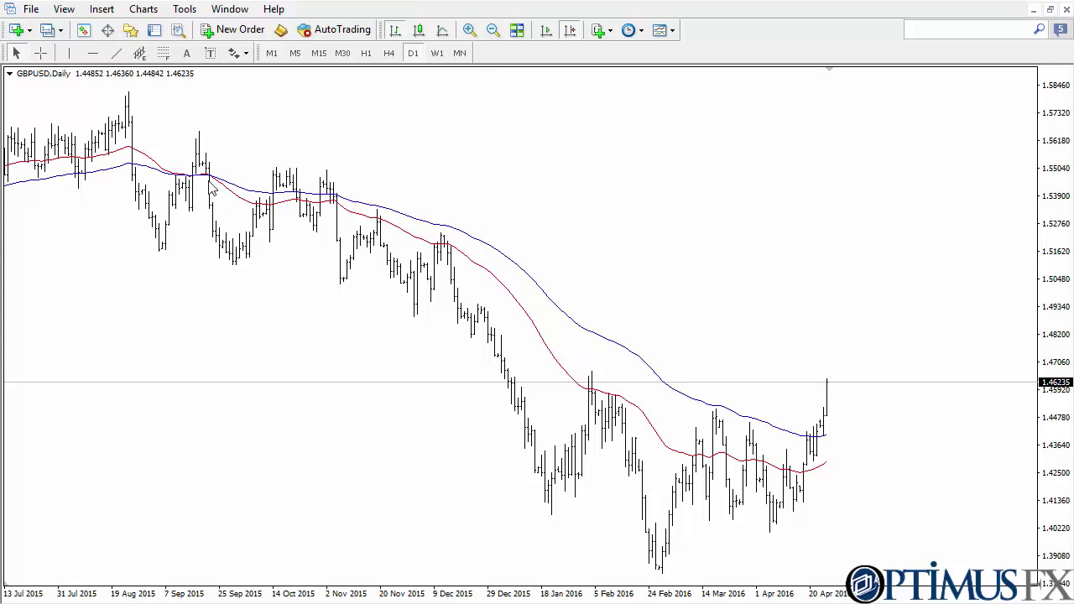
# Scroll the GBPUSD chart back to September 2009 through September 2010.
pyautogui.rightClick(645, 166)
pyautogui.click(559, 141)
pyautogui.scroll(-10, 643, 194)
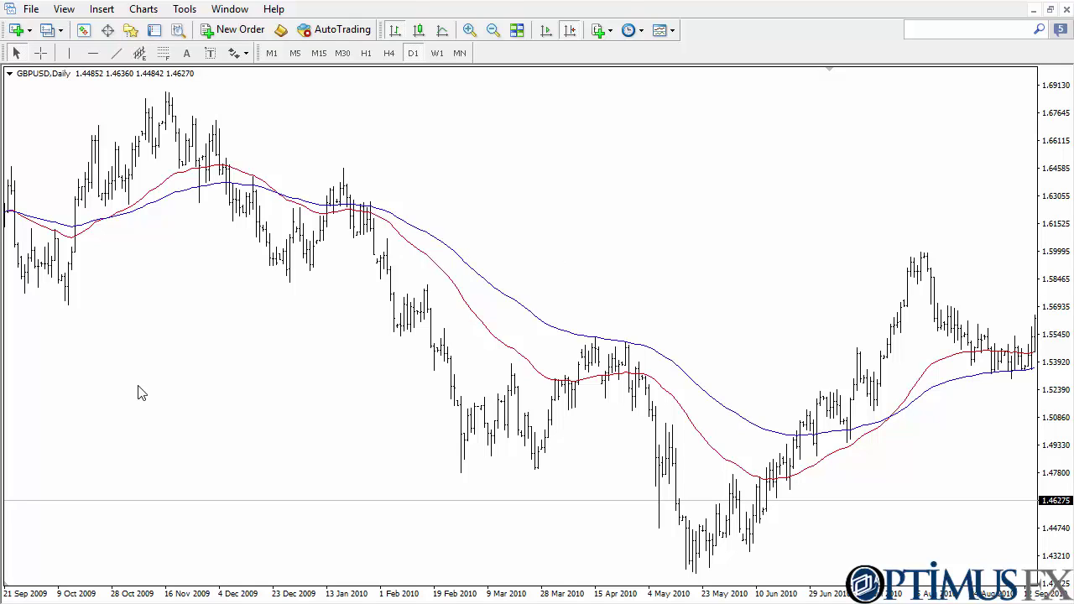
pyautogui.moveTo(32, 225)
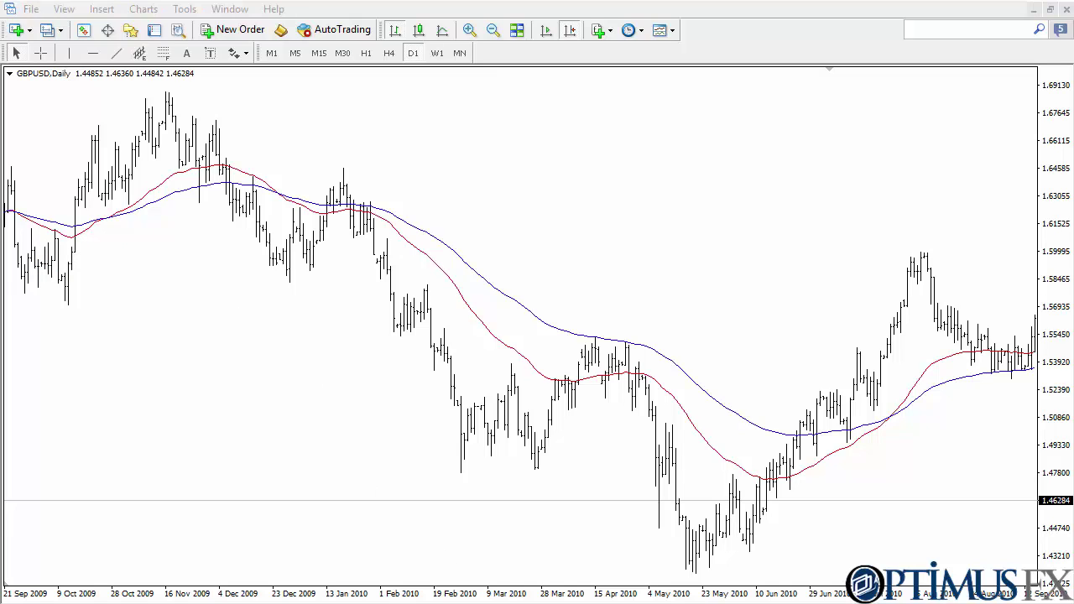
pyautogui.moveTo(109, 207)
pyautogui.mouseDown()
pyautogui.moveTo(85, 227)
pyautogui.moveTo(97, 240)
pyautogui.moveTo(118, 214)
pyautogui.moveTo(87, 199)
pyautogui.mouseUp()
pyautogui.moveTo(282, 180)
pyautogui.mouseDown()
pyautogui.moveTo(269, 203)
pyautogui.moveTo(280, 181)
pyautogui.mouseUp()
pyautogui.moveTo(894, 436); pyautogui.dragTo(898, 409)
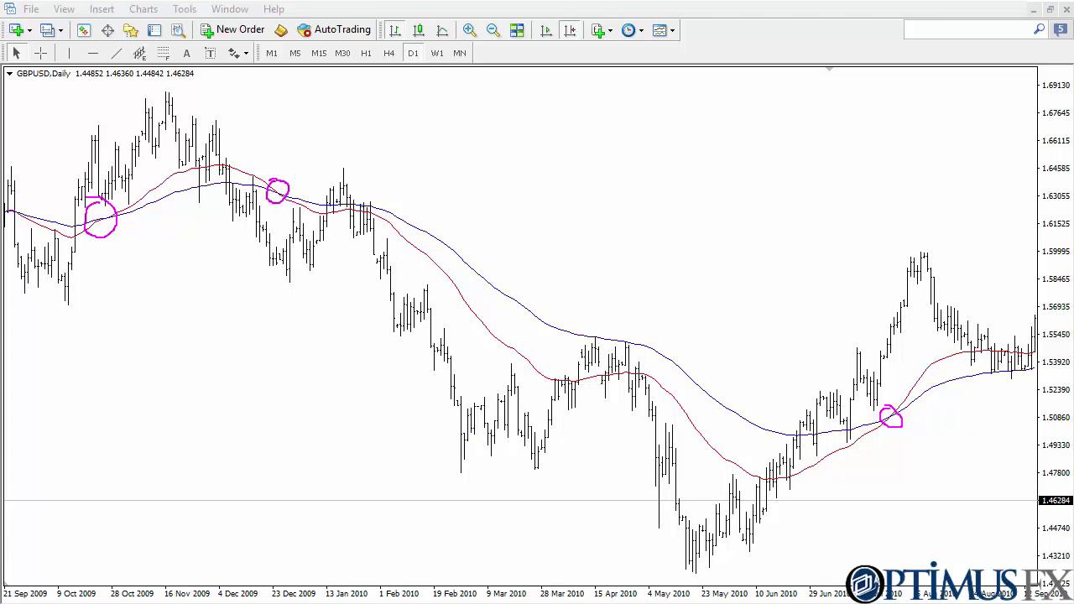
pyautogui.press('Escape')
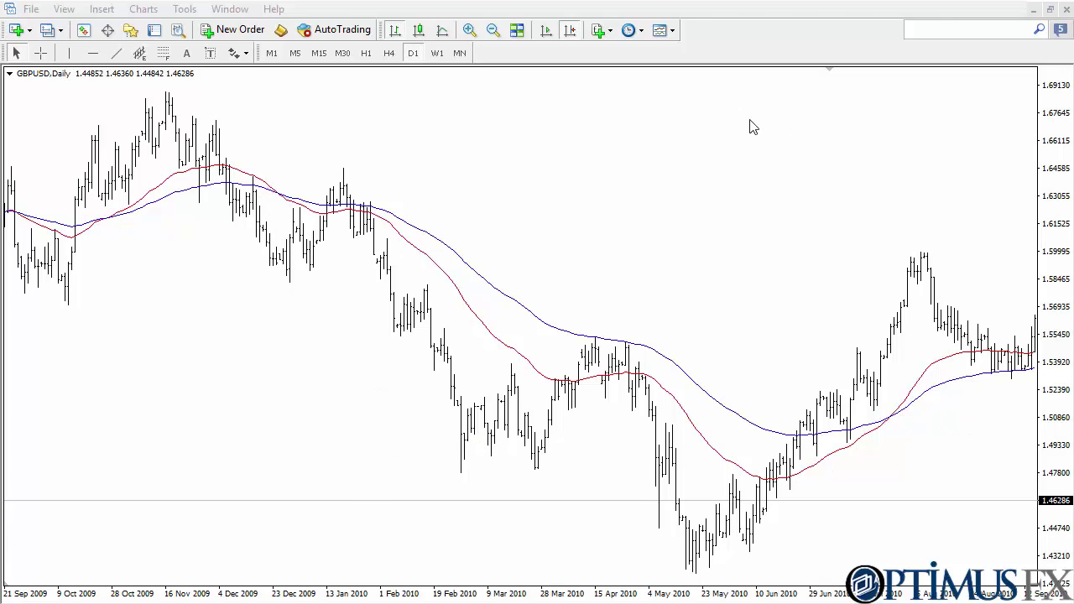
# Scroll forward through the 2010–2013 crossovers to show April 2014 to April 2015.
pyautogui.scroll(-1, 747, 126)
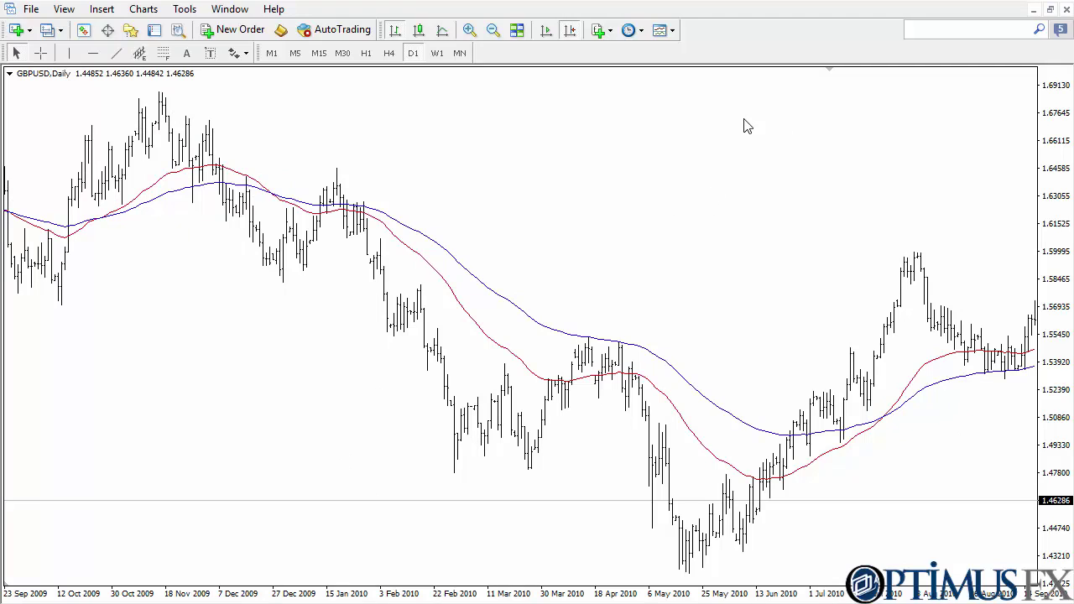
pyautogui.scroll(-6, 747, 126)
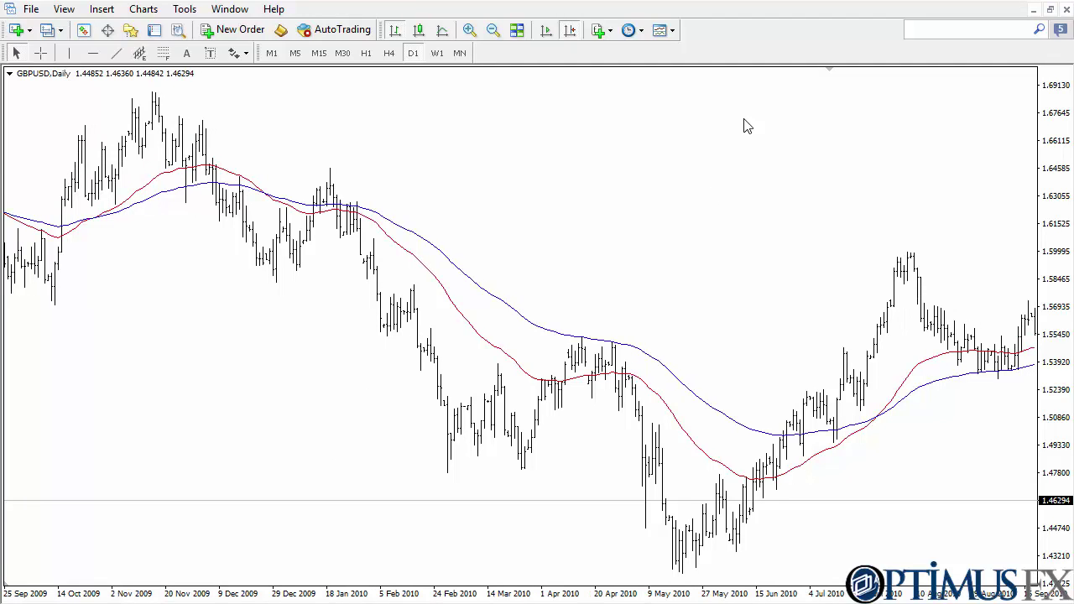
pyautogui.scroll(-5, 747, 126)
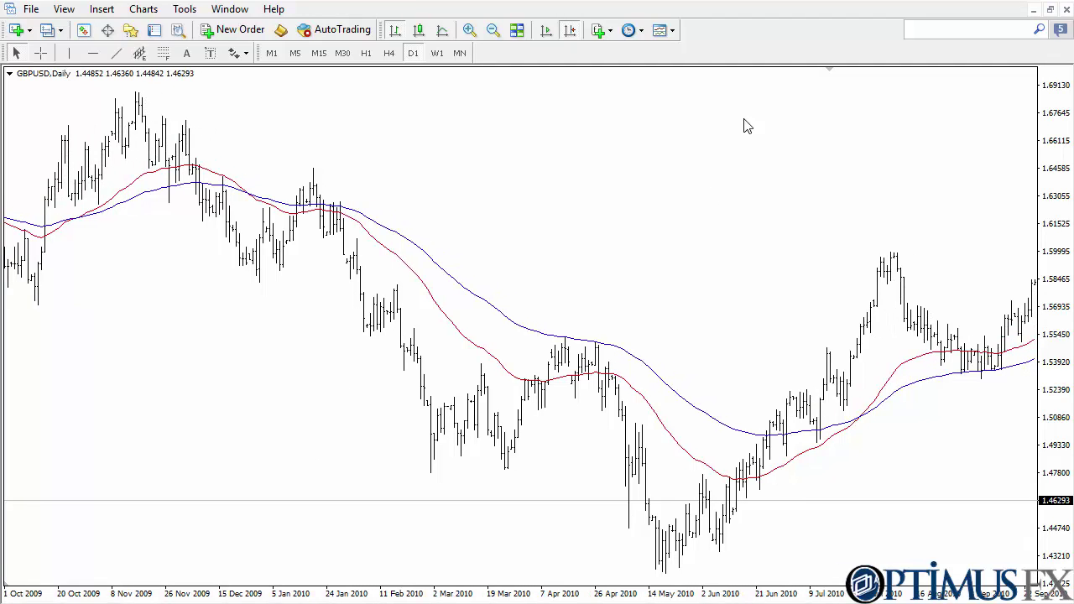
pyautogui.scroll(-10, 747, 126)
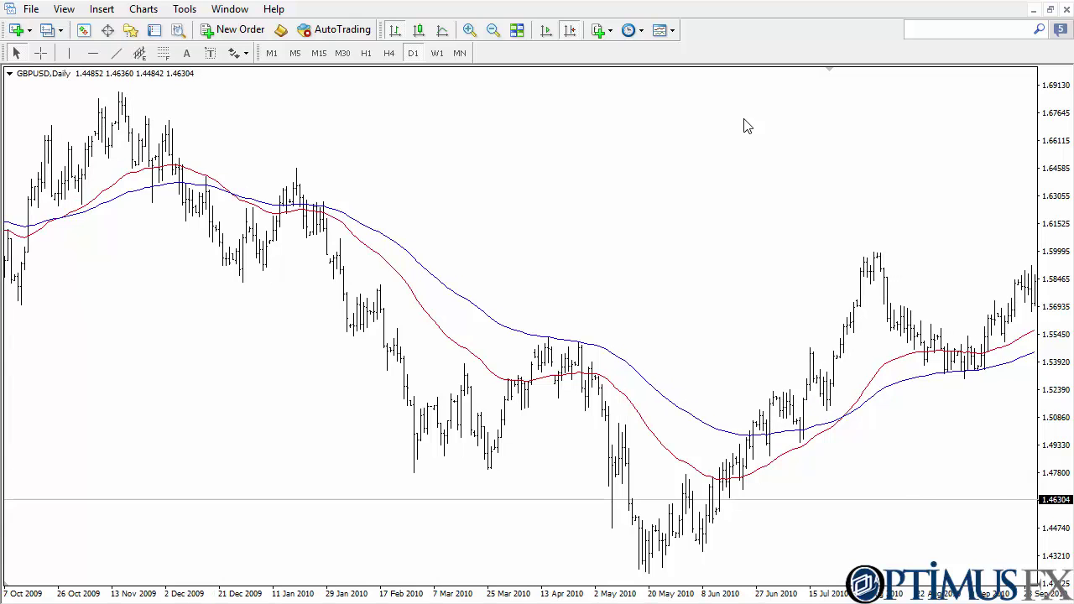
pyautogui.scroll(-8, 748, 126)
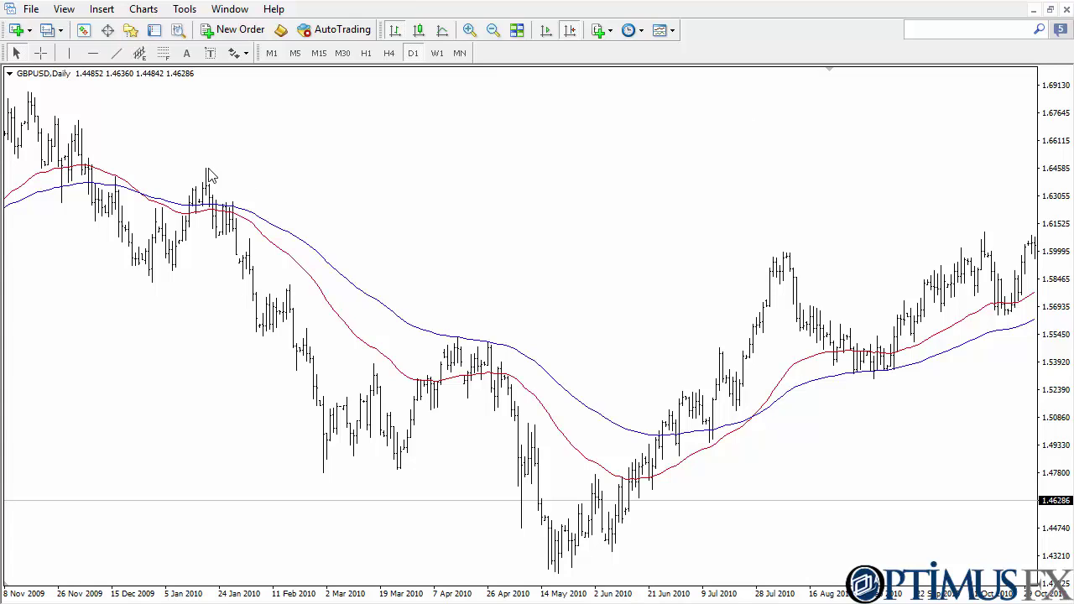
pyautogui.moveTo(144, 200)
pyautogui.moveTo(144, 267)
pyautogui.scroll(-10, 350, 120)
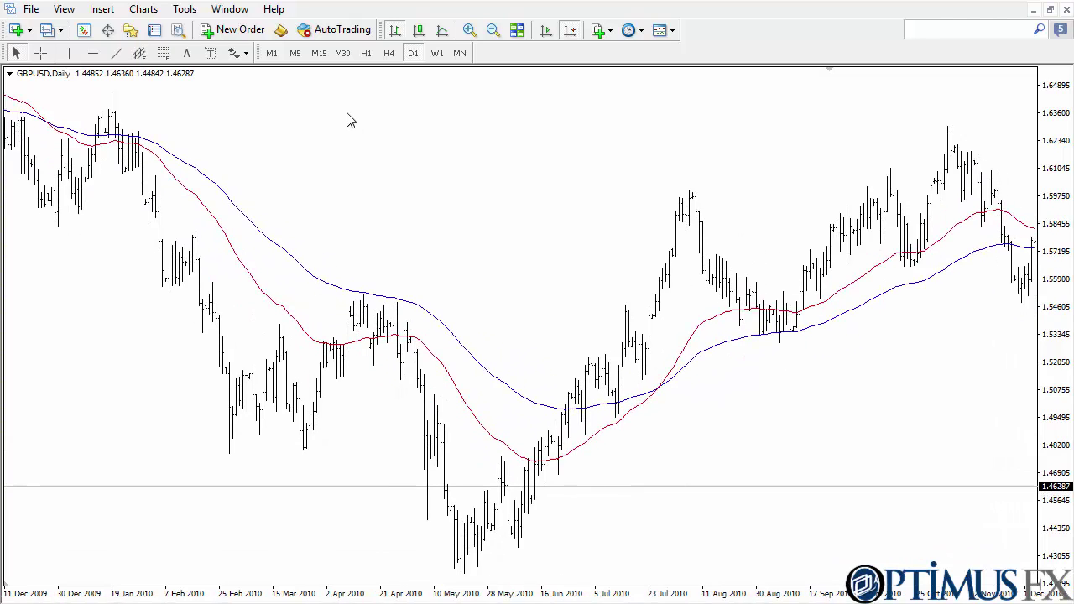
pyautogui.scroll(-10, 350, 120)
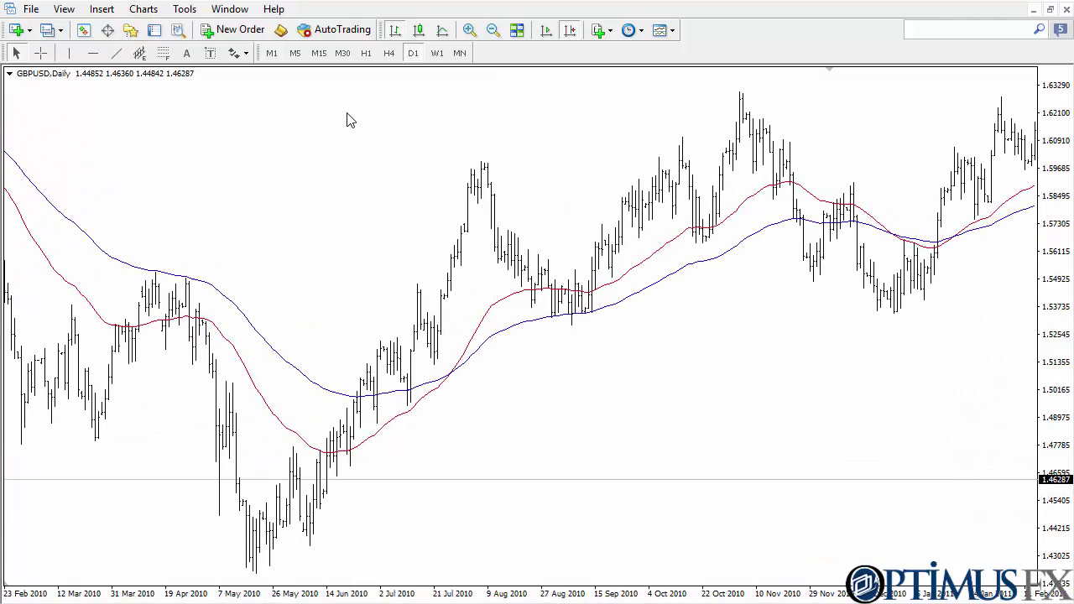
pyautogui.scroll(-10, 350, 120)
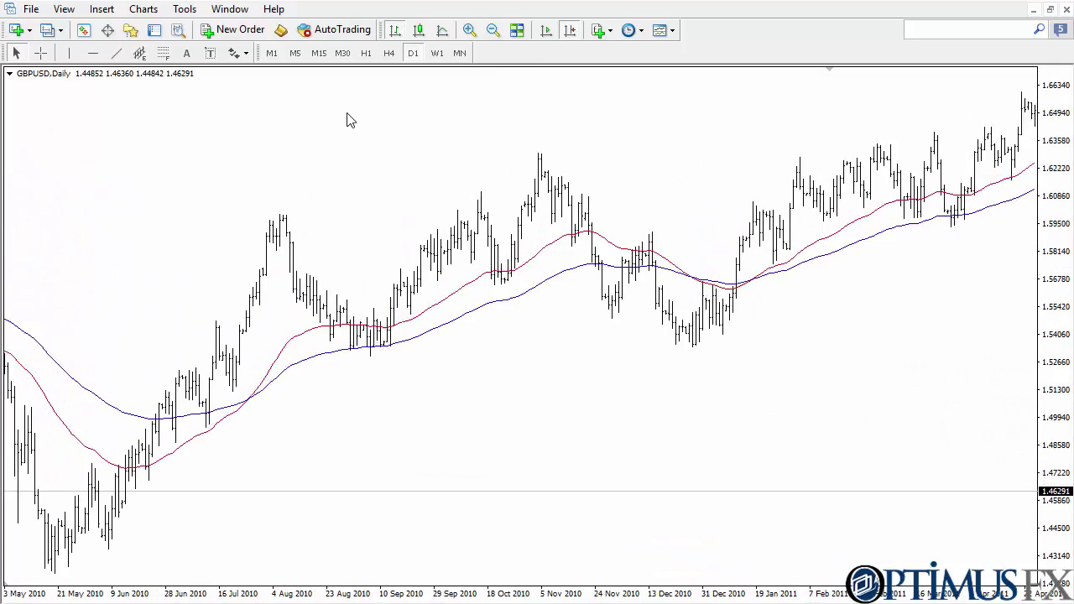
pyautogui.scroll(-10, 350, 120)
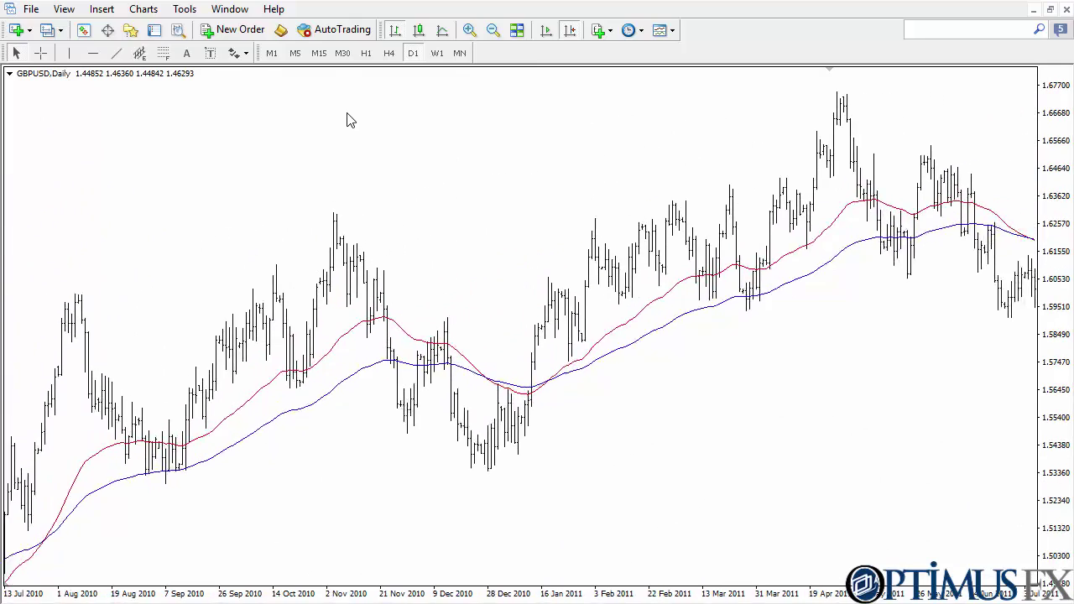
pyautogui.scroll(-10, 350, 120)
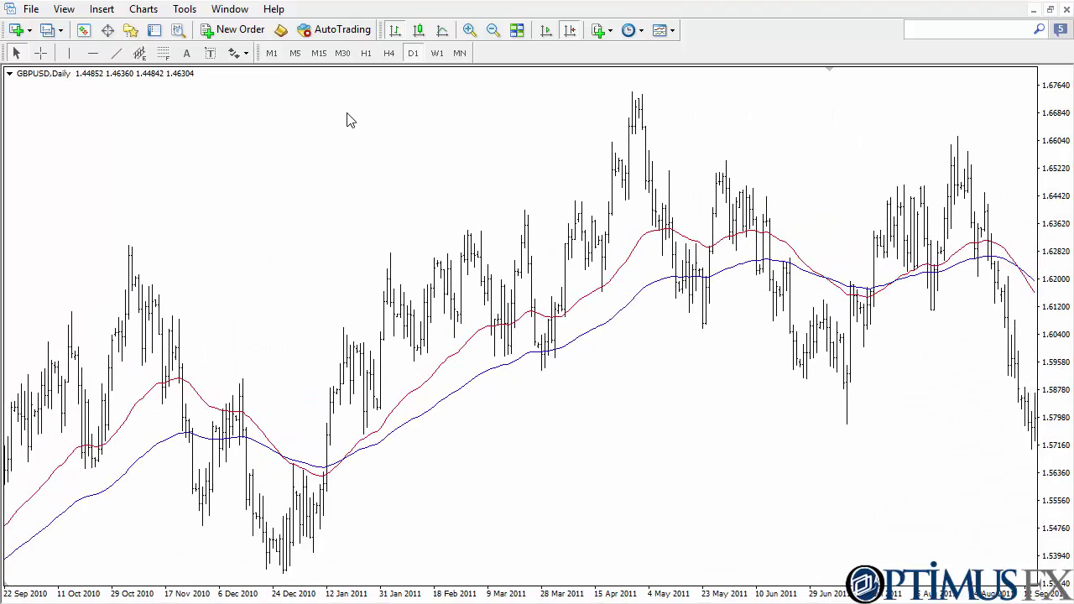
pyautogui.scroll(-10, 350, 120)
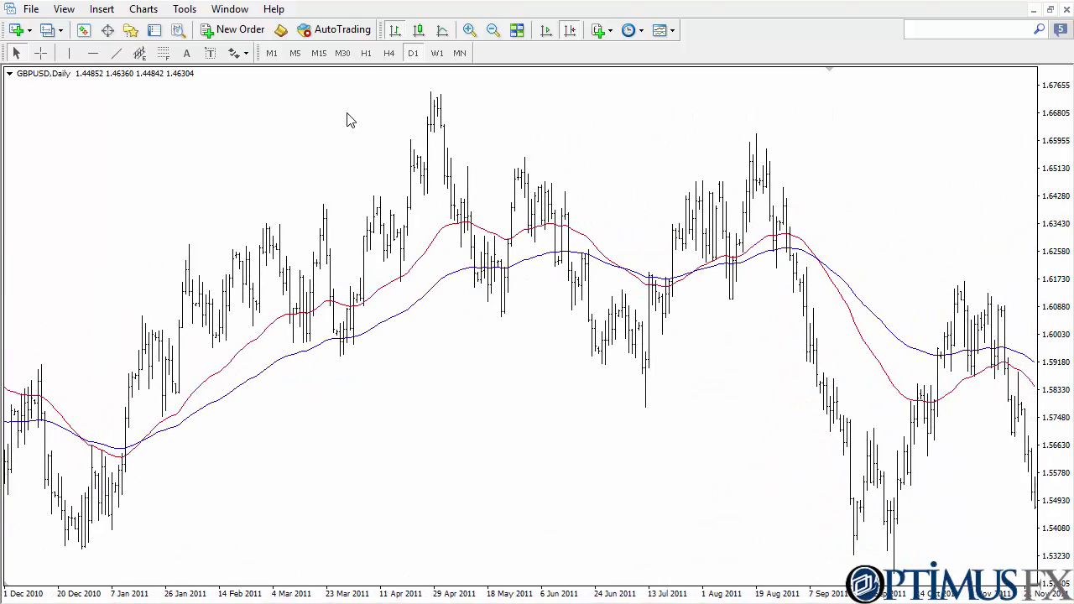
pyautogui.scroll(-10, 350, 120)
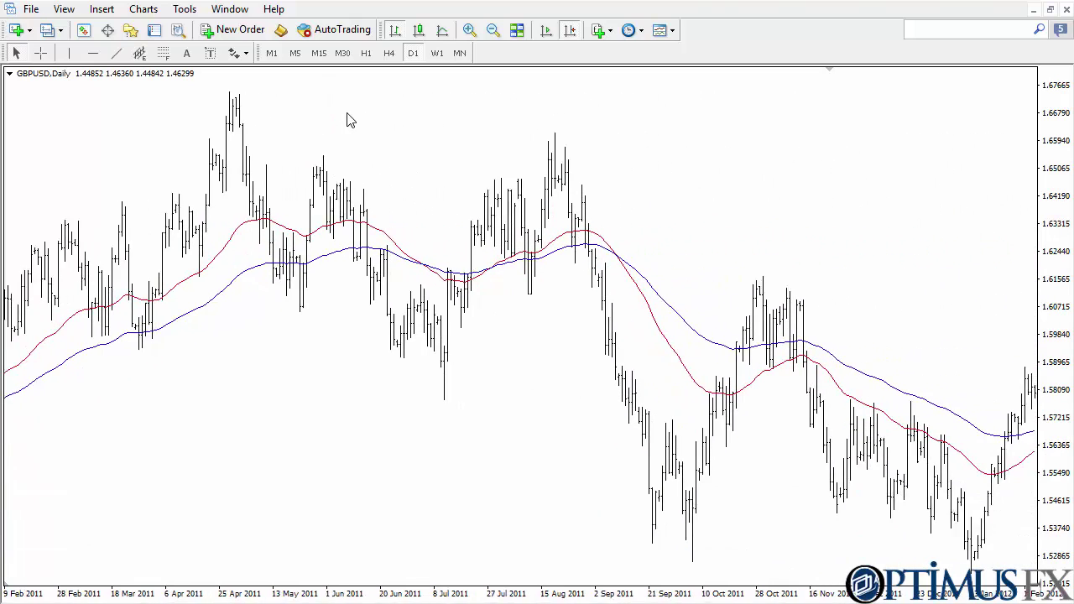
pyautogui.scroll(-10, 350, 120)
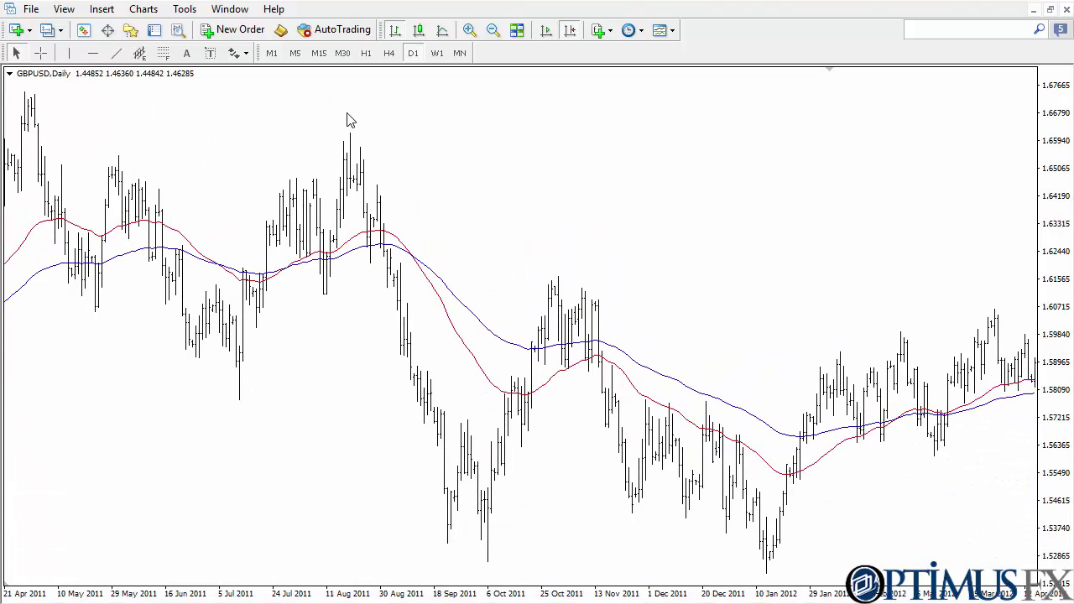
pyautogui.scroll(-10, 350, 120)
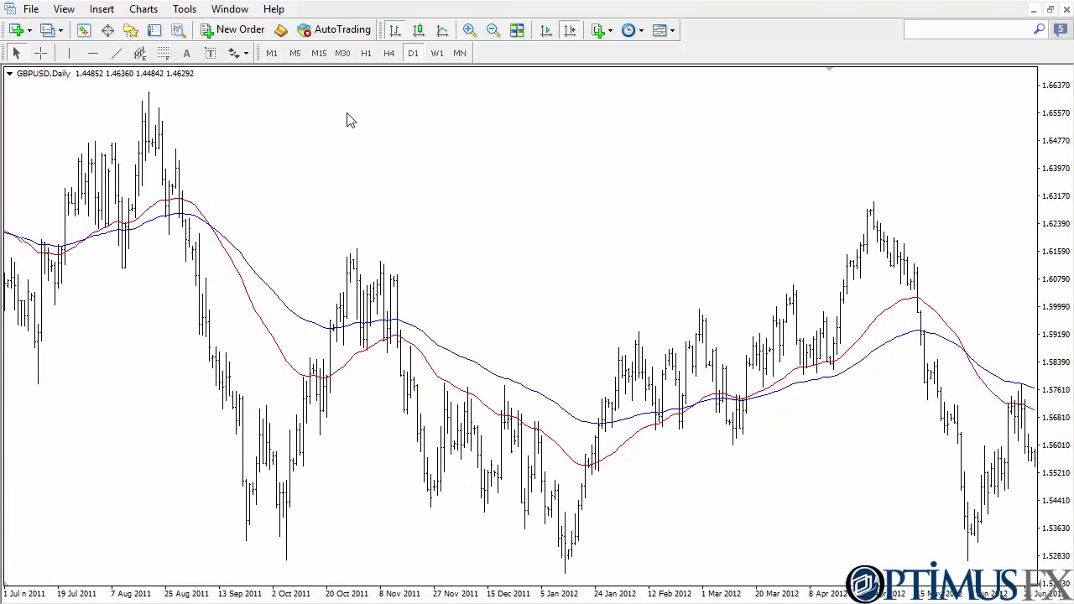
pyautogui.scroll(-10, 350, 120)
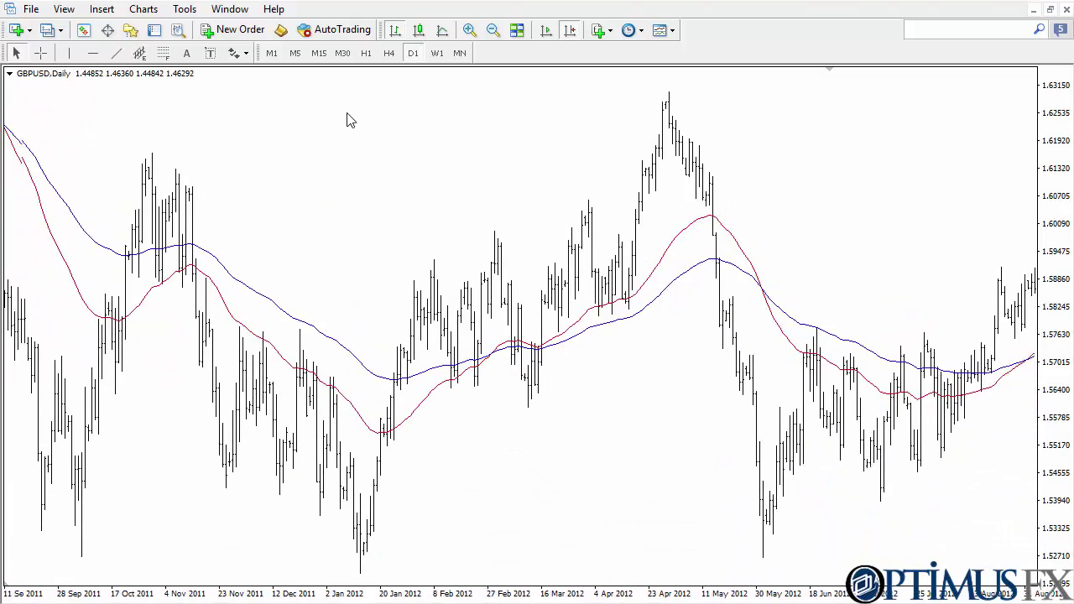
pyautogui.scroll(-10, 350, 120)
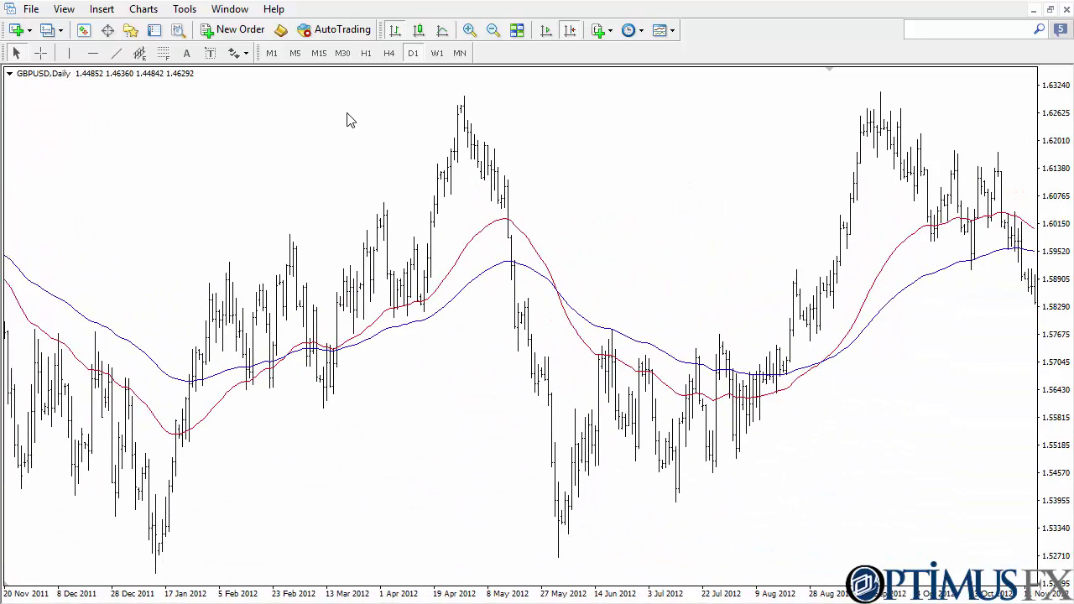
pyautogui.scroll(-10, 350, 120)
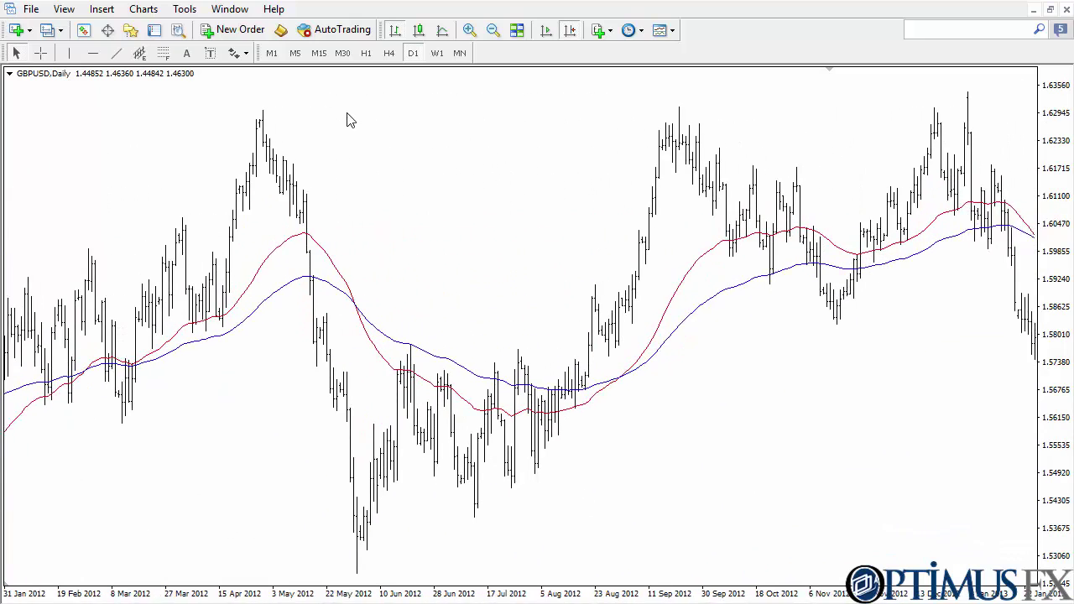
pyautogui.scroll(-10, 350, 120)
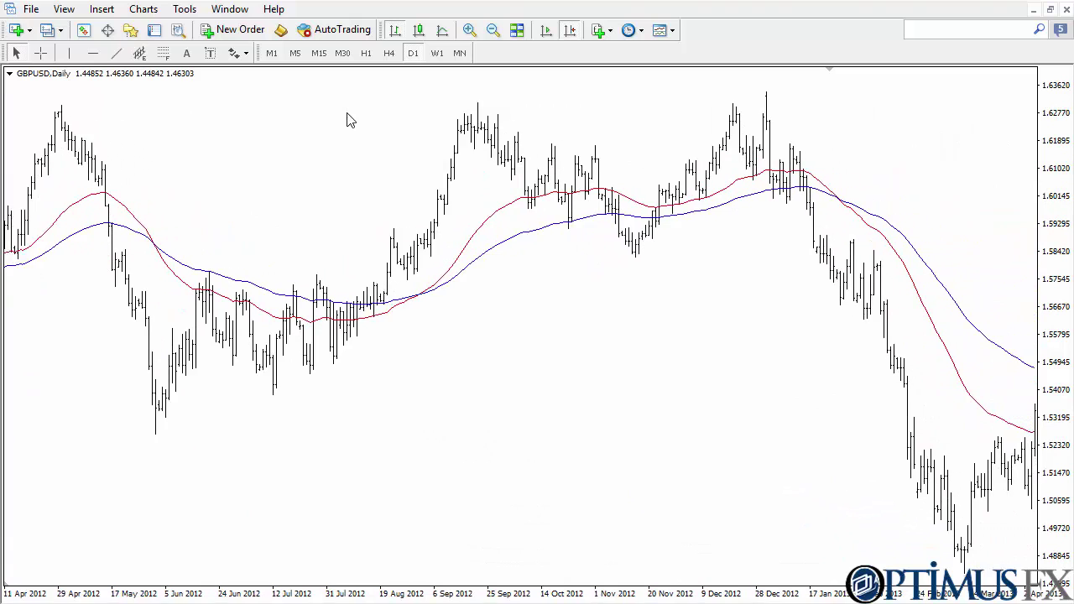
pyautogui.scroll(-10, 350, 120)
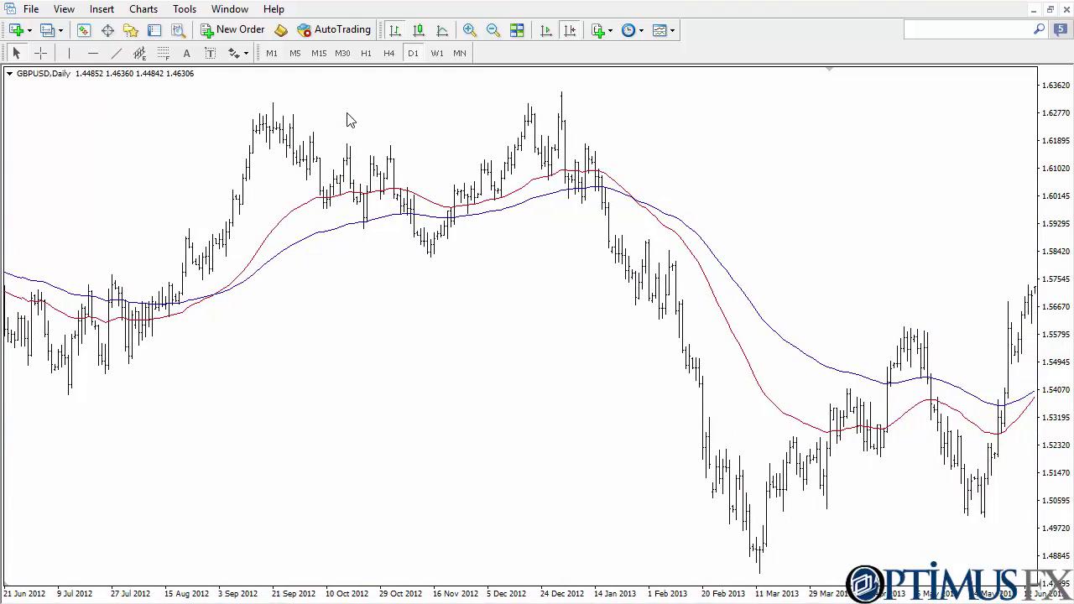
pyautogui.scroll(-10, 350, 120)
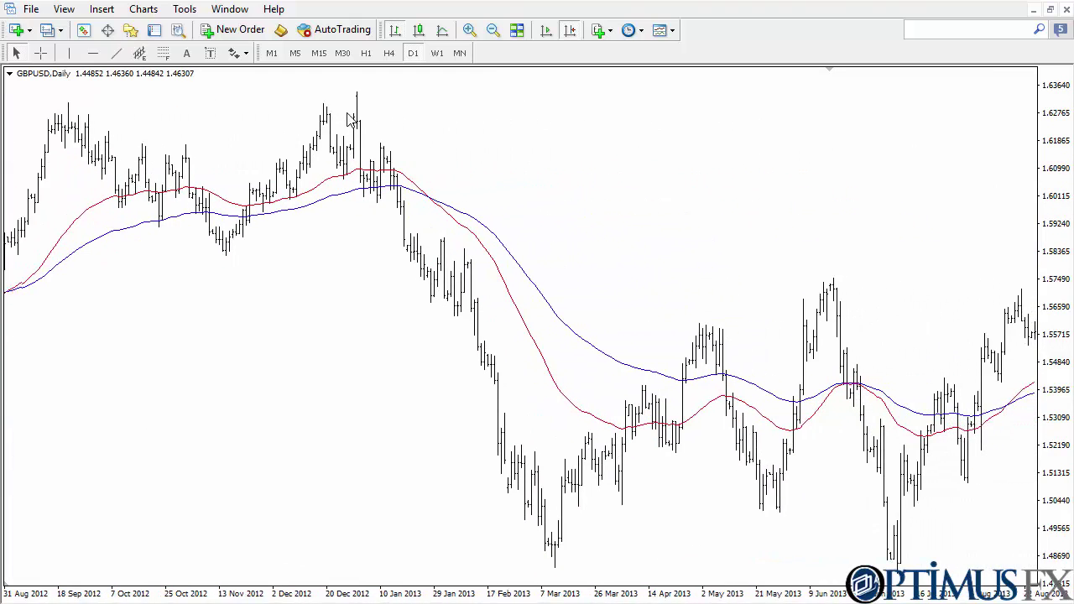
pyautogui.scroll(-10, 350, 120)
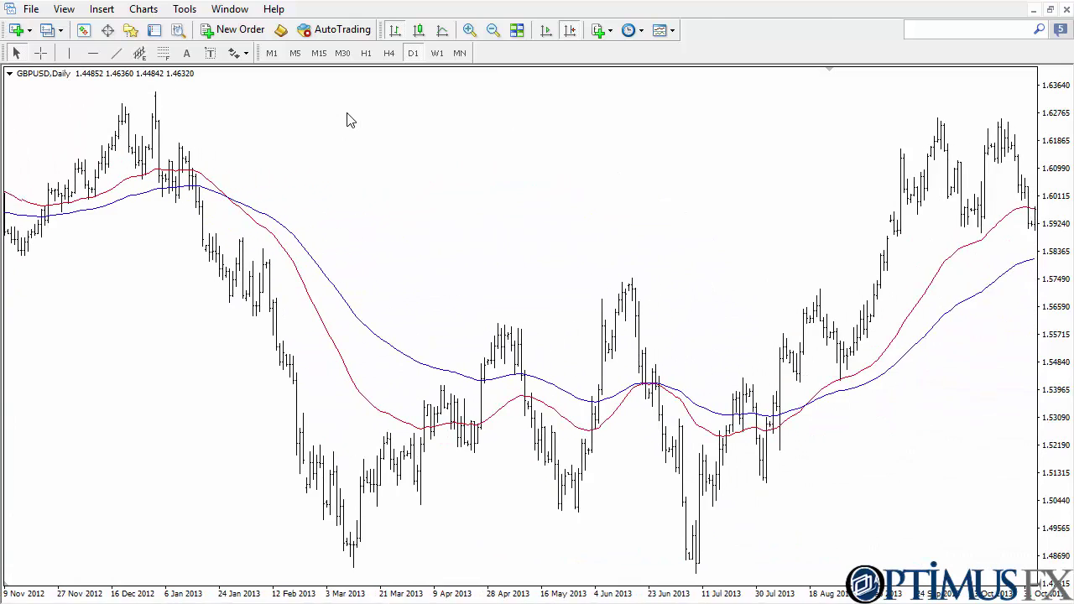
pyautogui.scroll(-3, 350, 120)
pyautogui.scroll(-10, 350, 120)
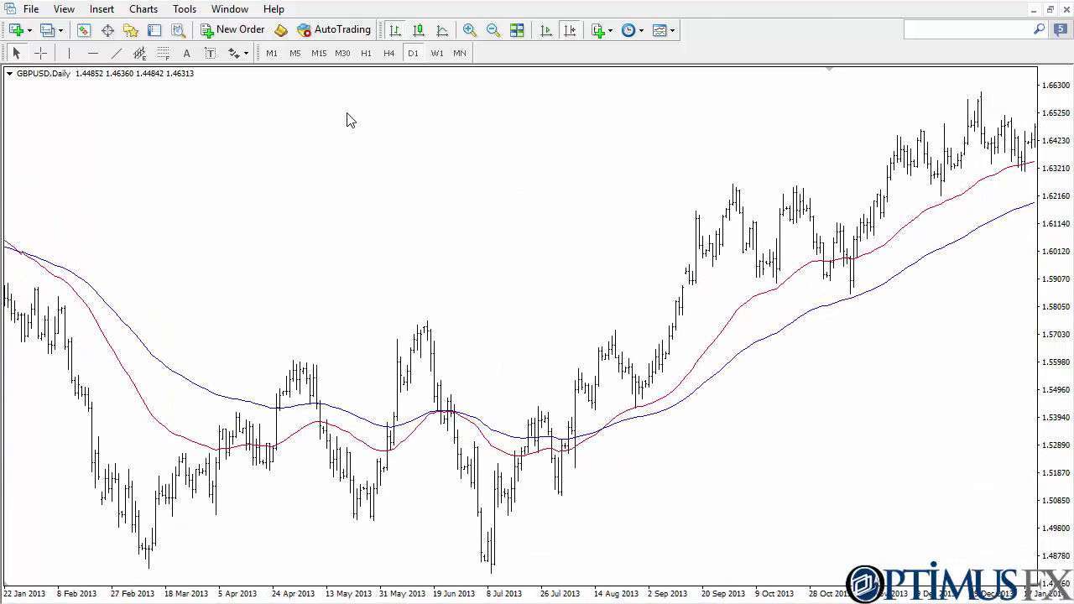
pyautogui.scroll(-10, 350, 120)
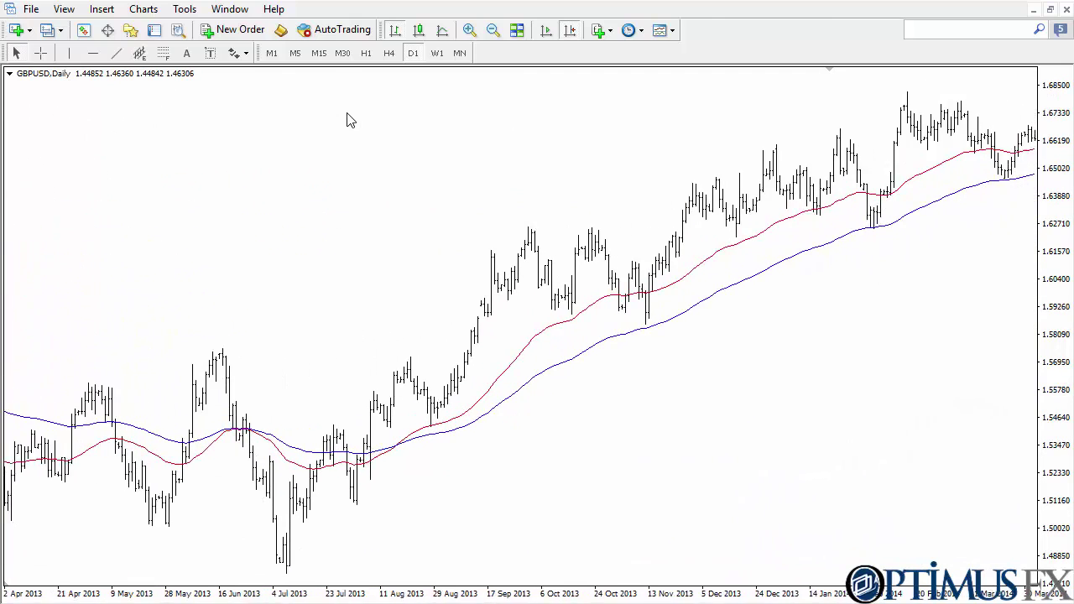
pyautogui.scroll(-5, 350, 120)
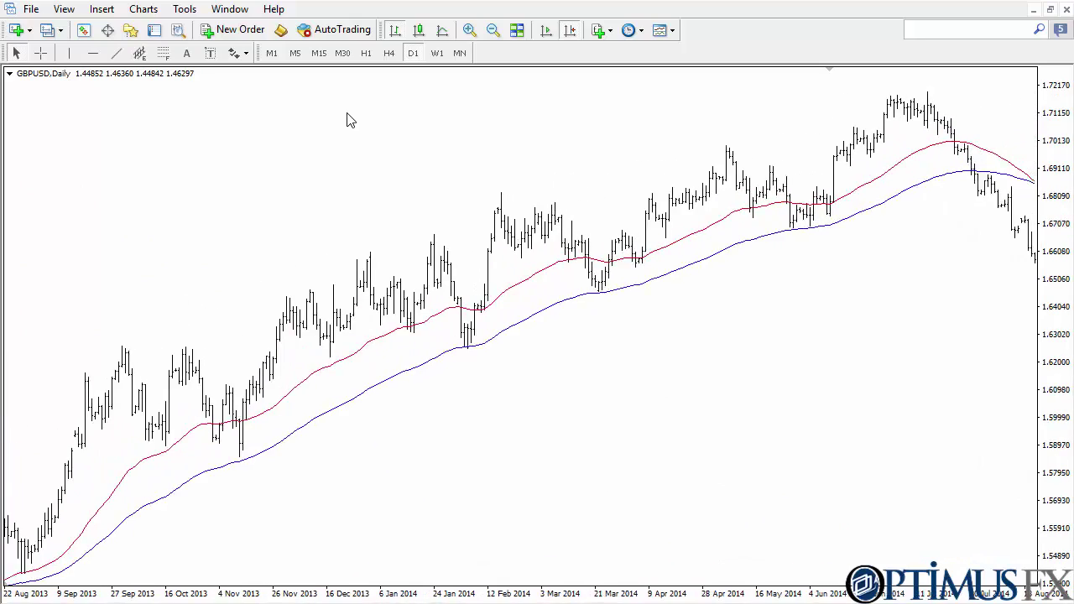
pyautogui.scroll(-1, 350, 120)
pyautogui.scroll(-10, 350, 120)
pyautogui.scroll(-10, 350, 121)
pyautogui.scroll(-10, 350, 120)
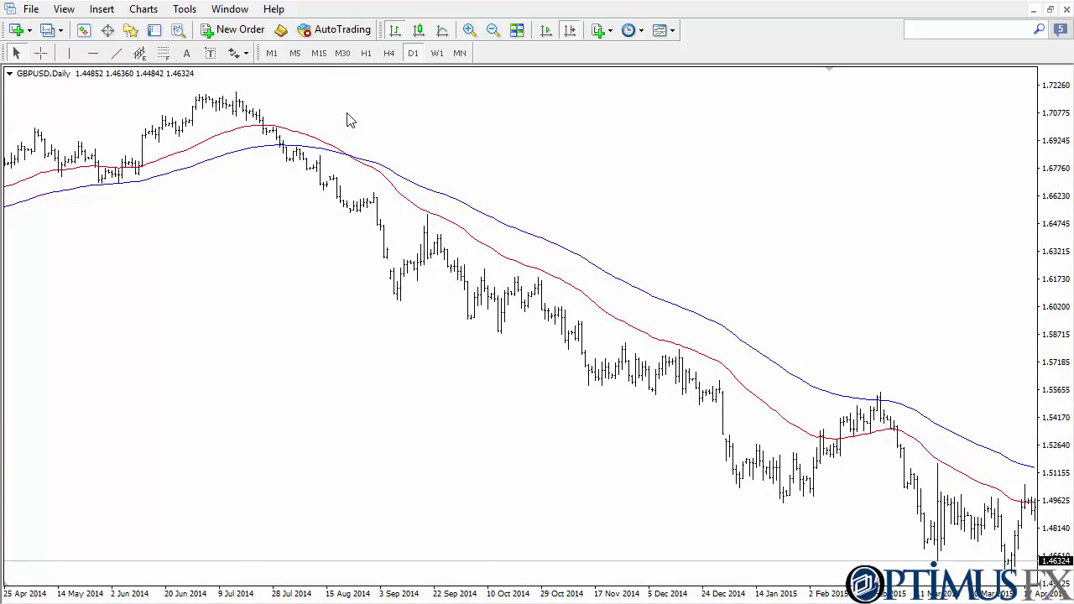